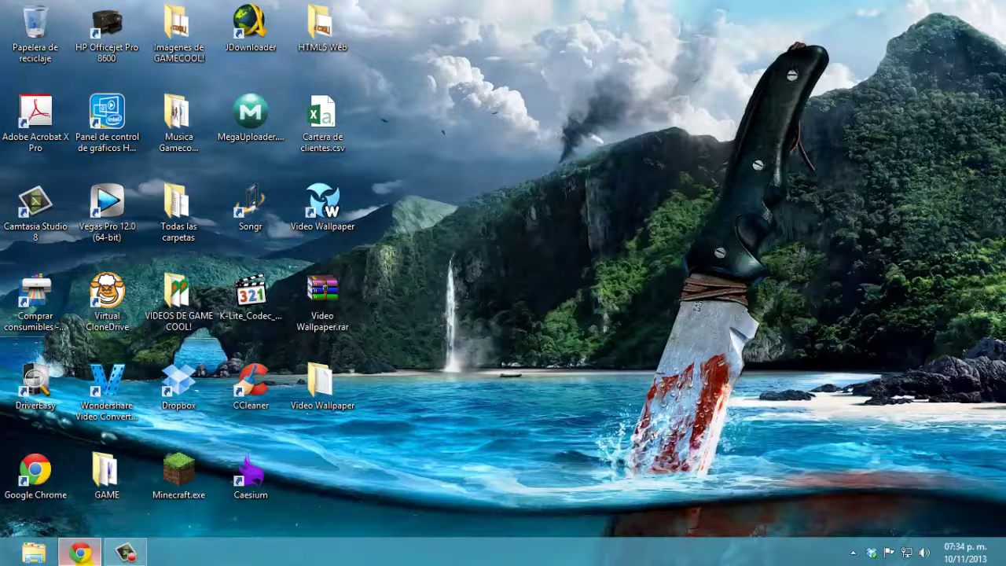
# Find the Video Wallpaper program on the Descargas page of alkanvlogs.jimdo.com in Chrome, then return to the desktop
pyautogui.click(80, 553)
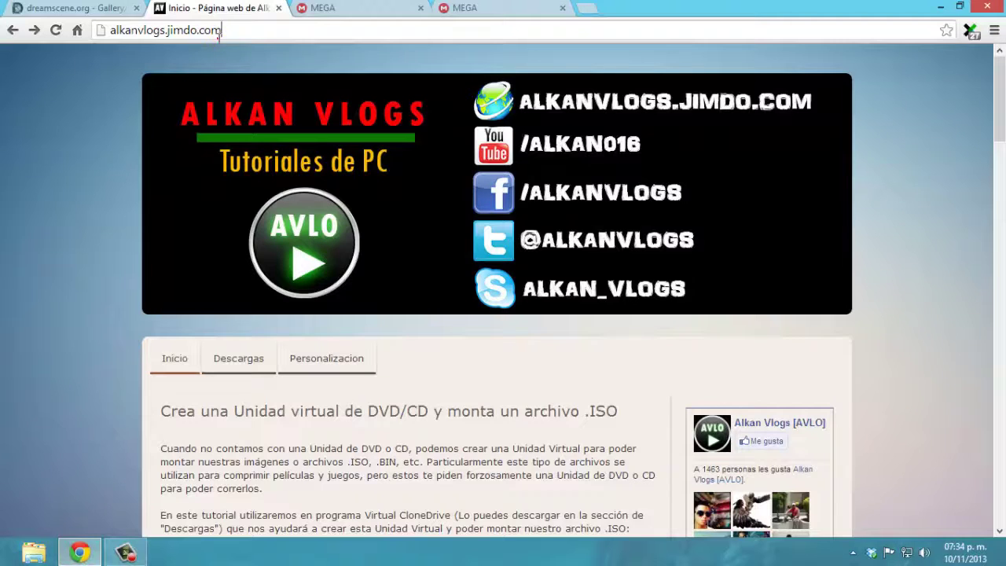
pyautogui.click(233, 364)
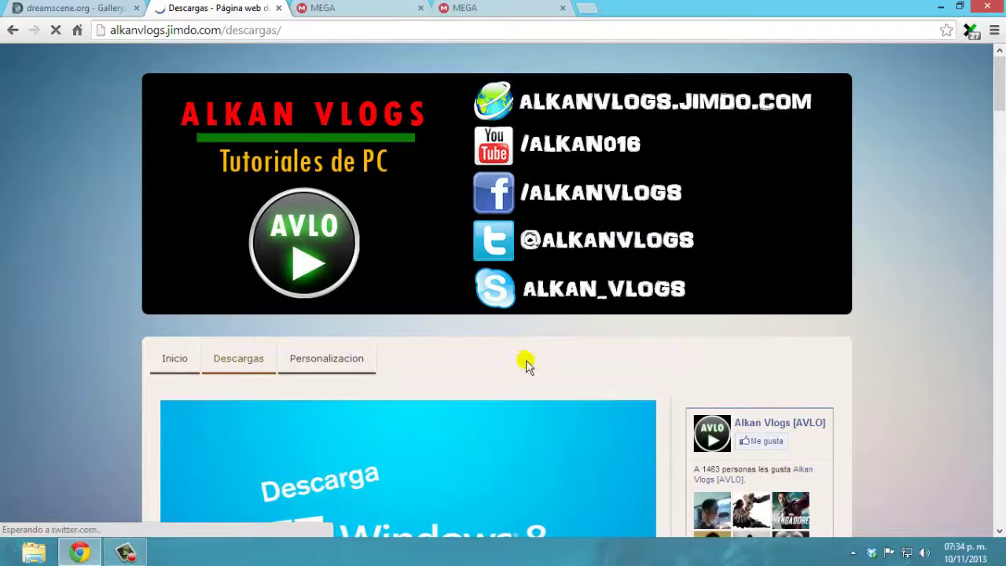
pyautogui.scroll(-8, 494, 360)
pyautogui.scroll(-20, 494, 359)
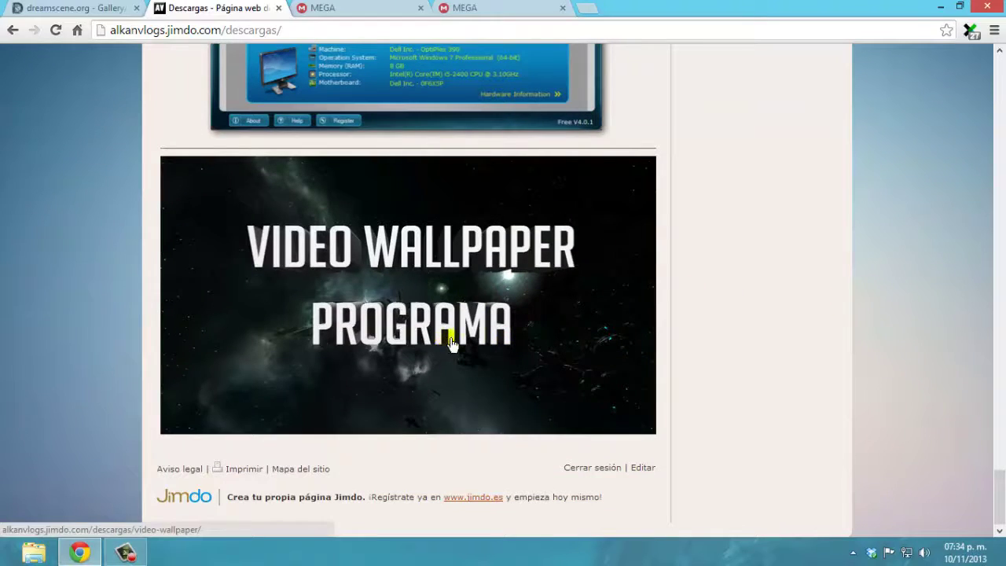
pyautogui.click(948, 7)
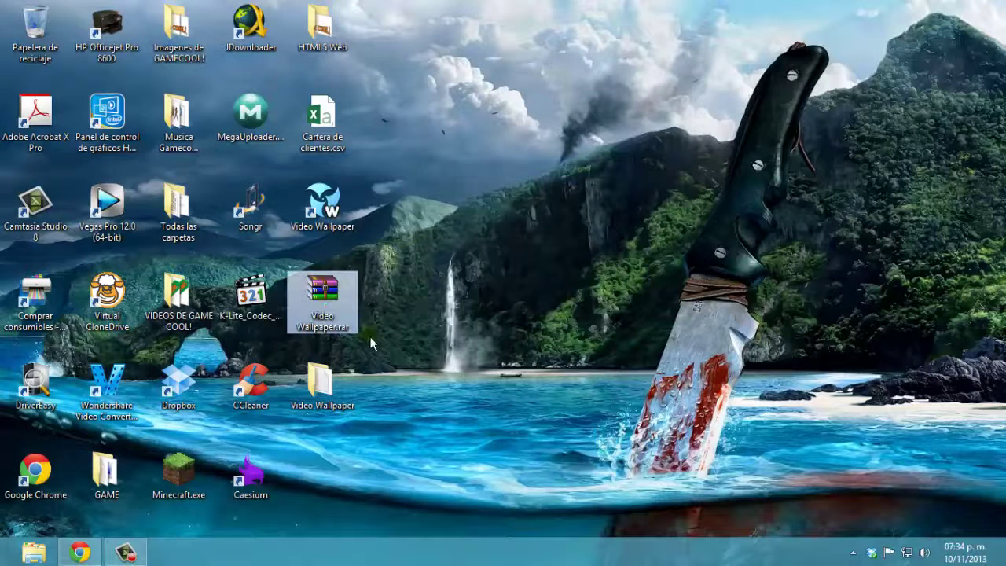
# Open the extracted Video Wallpaper folder on the desktop
pyautogui.click(336, 314)
pyautogui.click(324, 386)
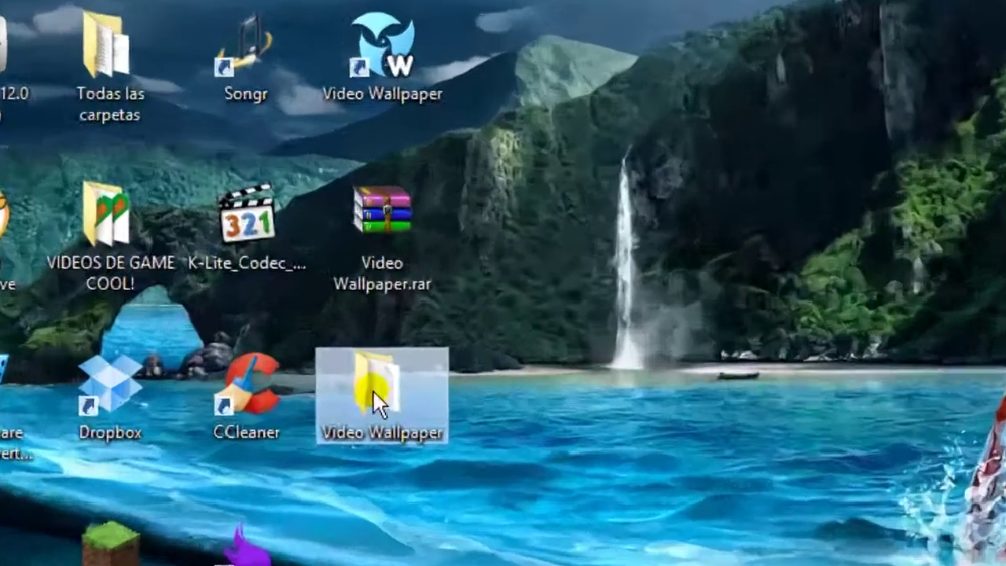
pyautogui.click(333, 386)
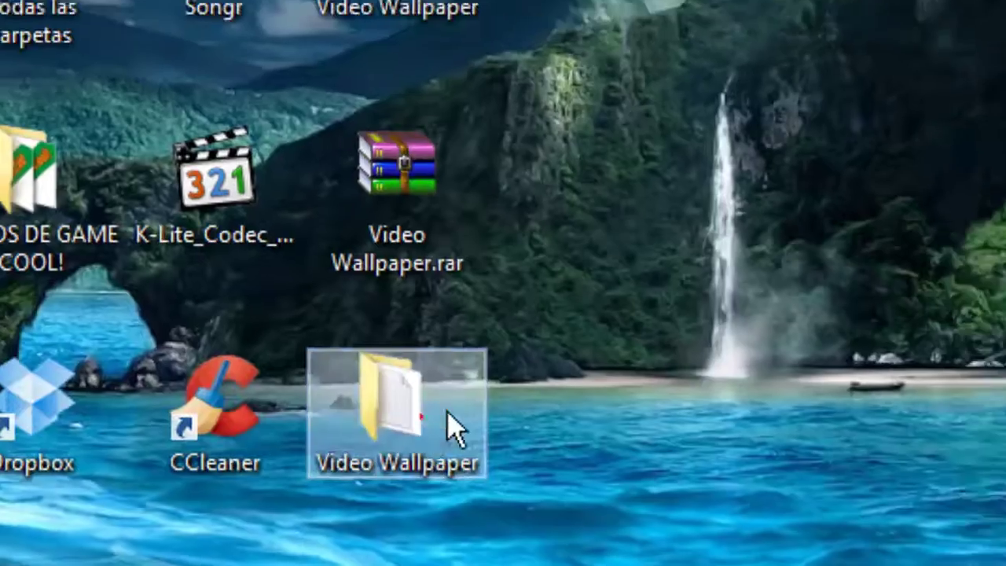
pyautogui.doubleClick(456, 405)
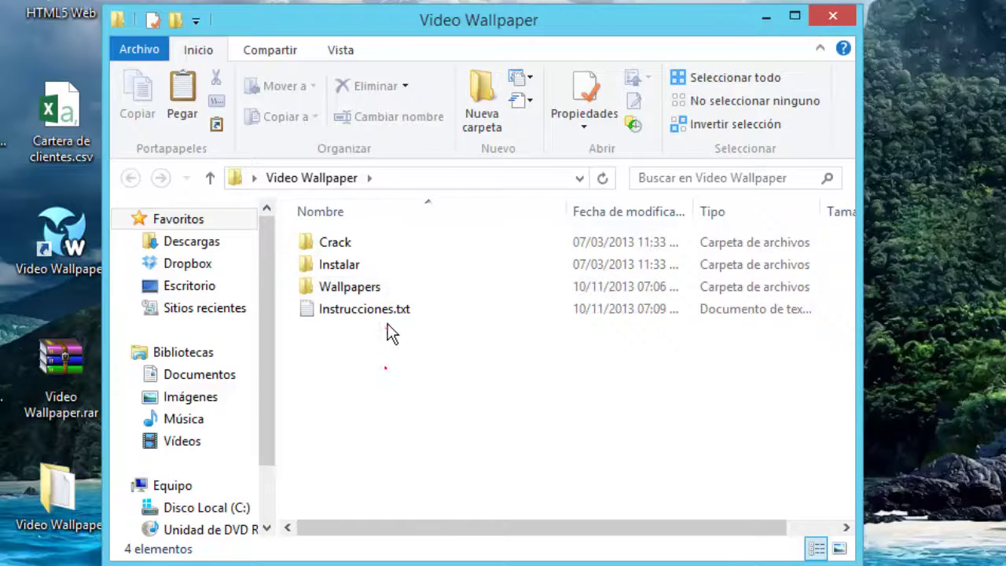
# Move the Wallpapers folder out of the Video Wallpaper folder onto the desktop and close the folder window
pyautogui.click(370, 292)
pyautogui.click(362, 364)
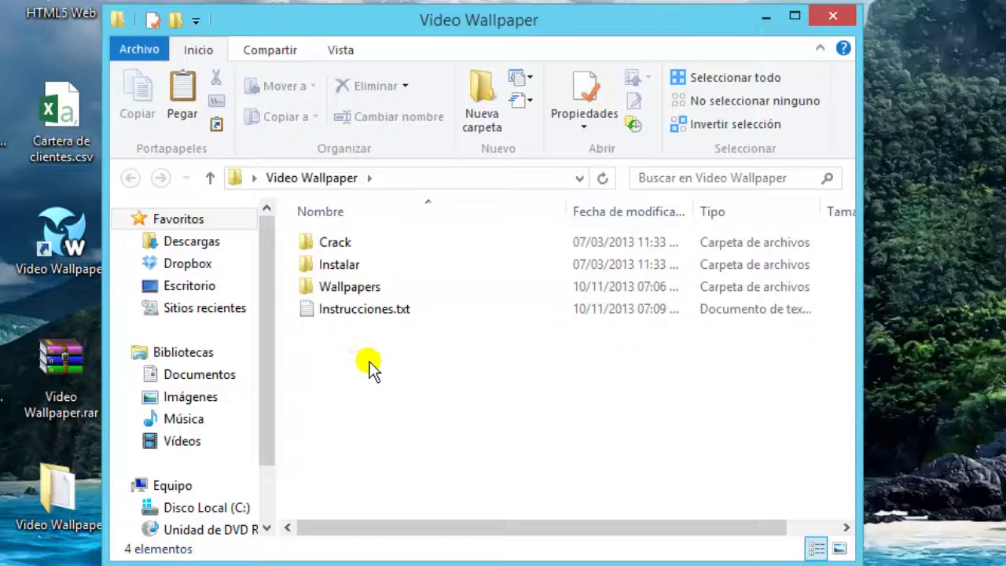
pyautogui.click(375, 291)
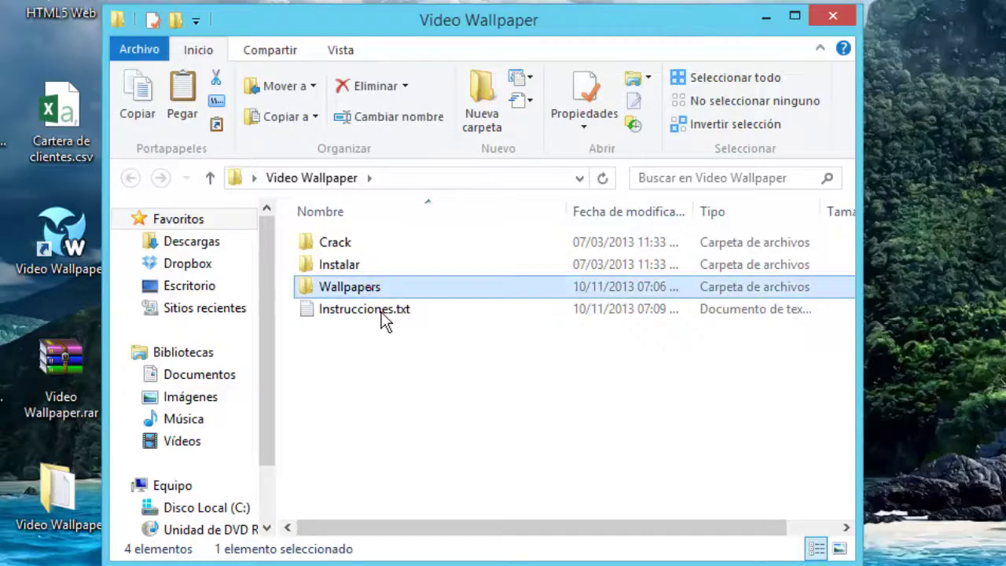
pyautogui.keyDown('ctrl'); pyautogui.click(366, 287); pyautogui.keyUp('ctrl')
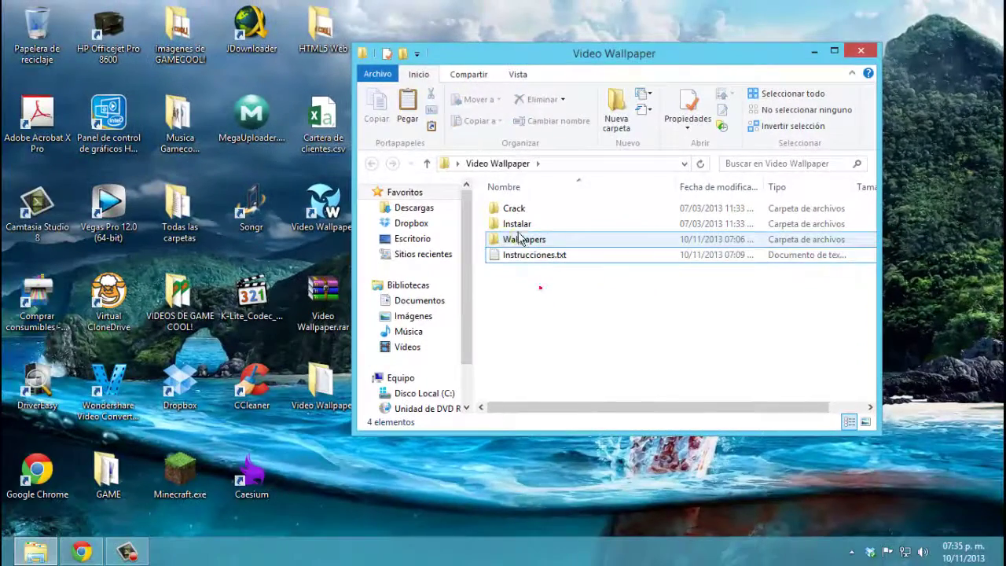
pyautogui.moveTo(525, 244); pyautogui.dragTo(331, 483)
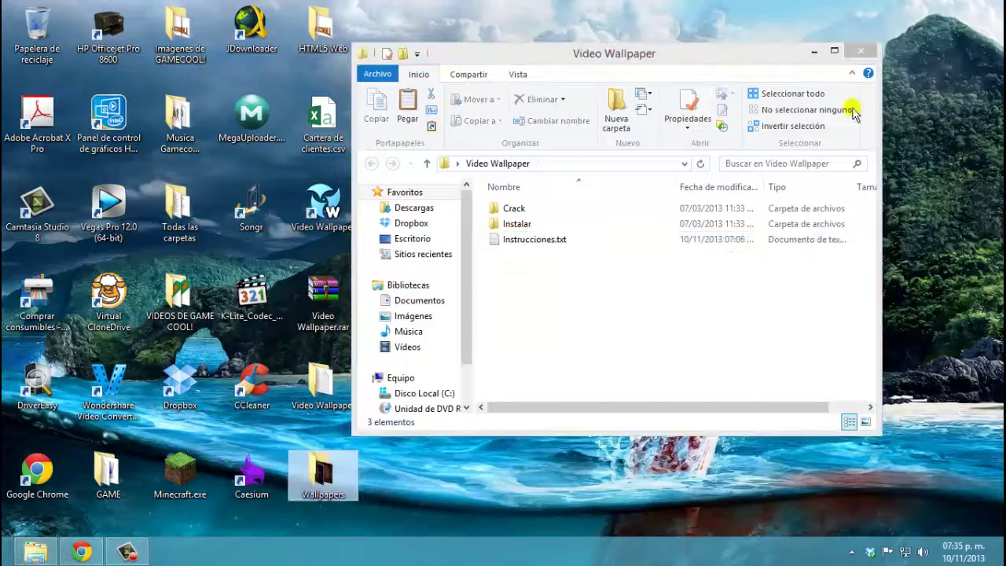
pyautogui.click(863, 54)
# Look through the video files in the desktop's Wallpapers folder and close its window
pyautogui.doubleClick(322, 492)
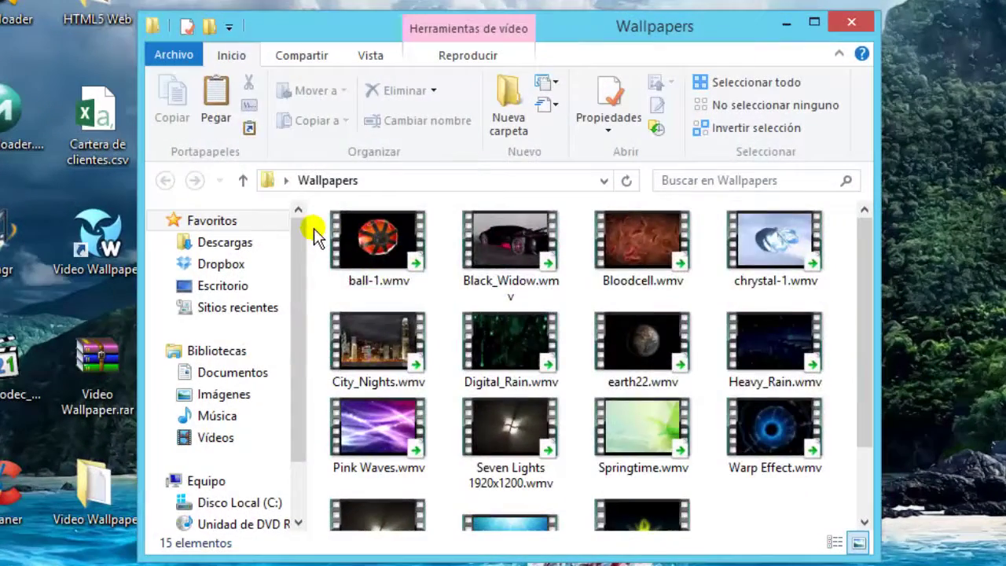
pyautogui.moveTo(335, 228); pyautogui.dragTo(849, 515)
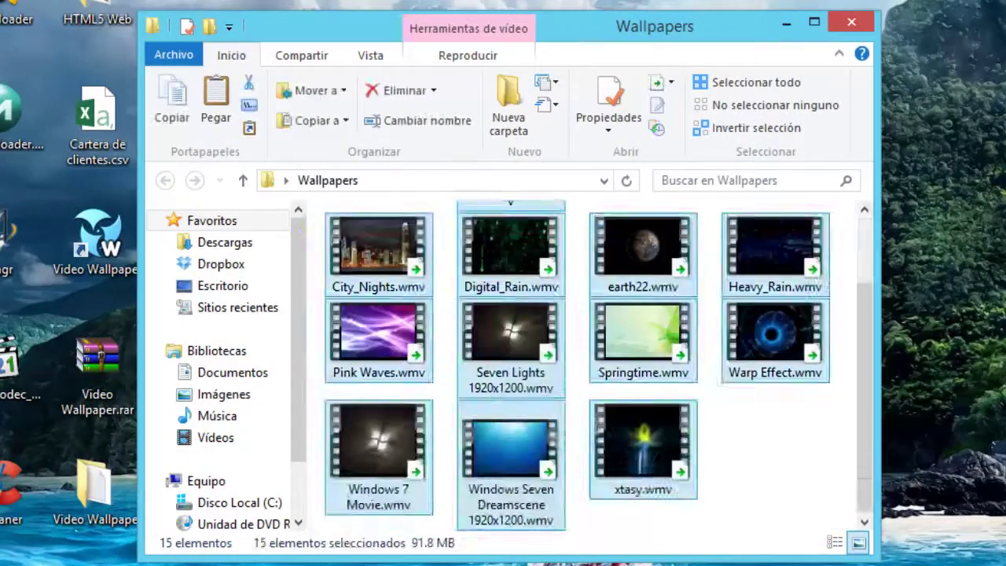
pyautogui.click(822, 476)
pyautogui.click(790, 370)
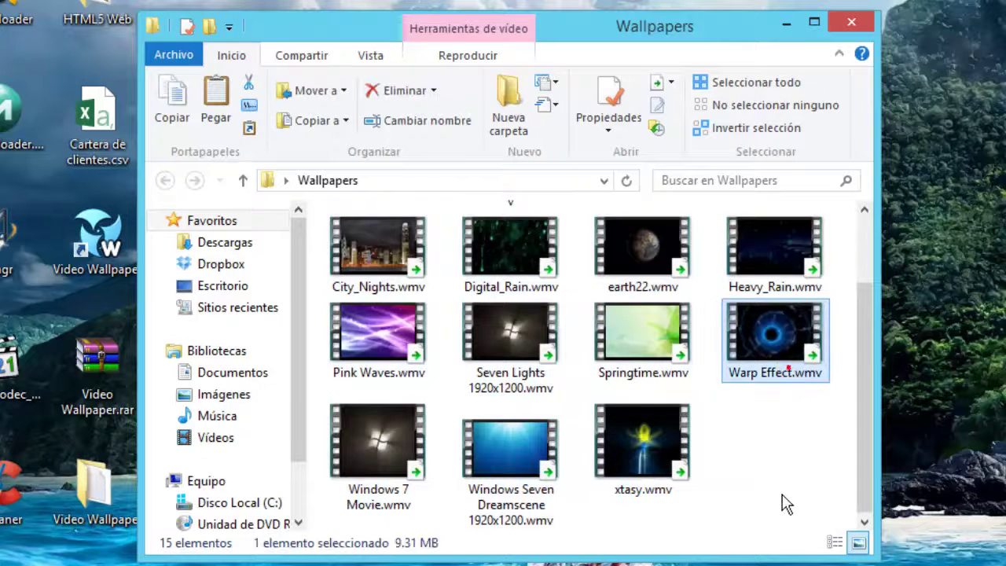
pyautogui.click(784, 500)
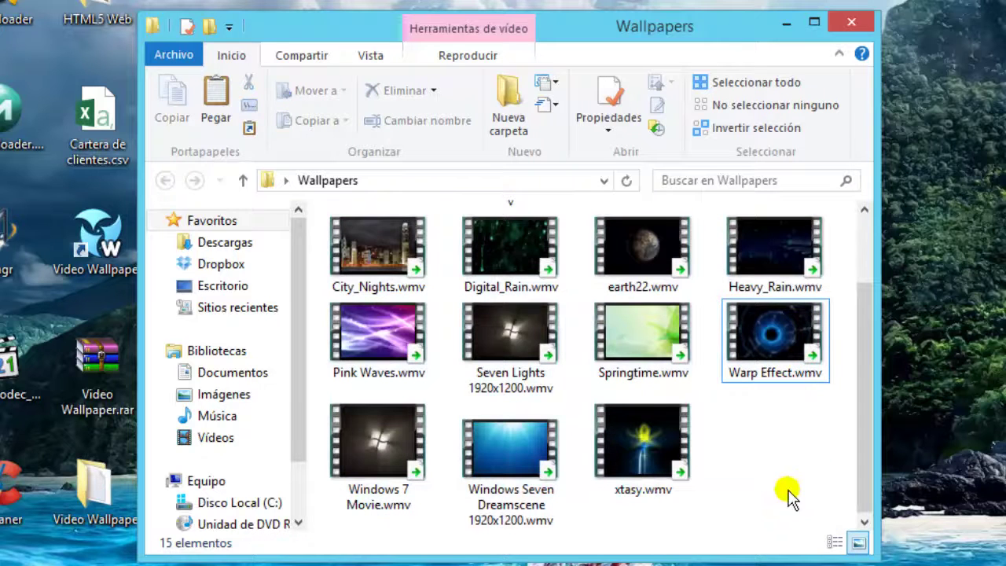
pyautogui.scroll(2, 786, 488)
pyautogui.click(382, 279)
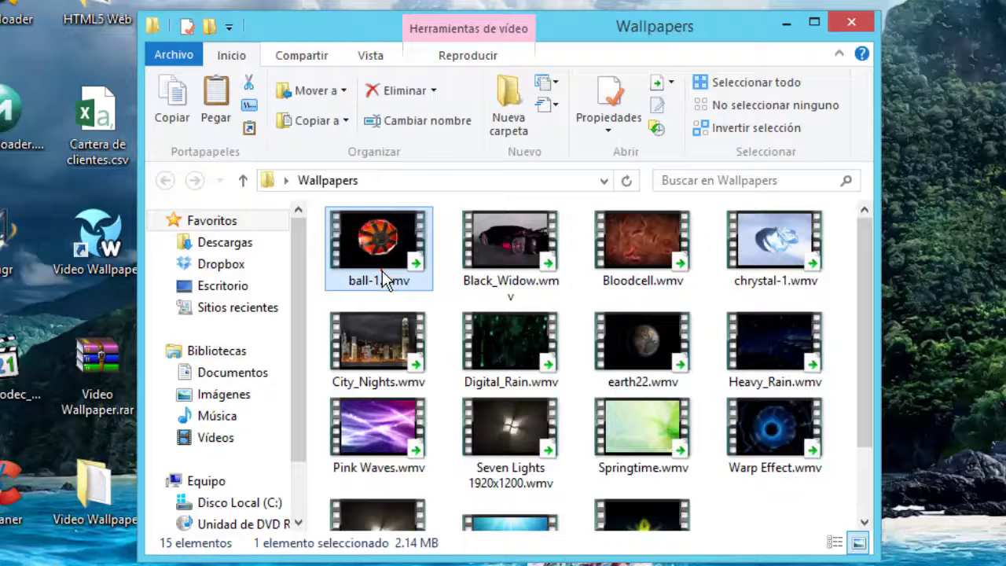
pyautogui.click(320, 246)
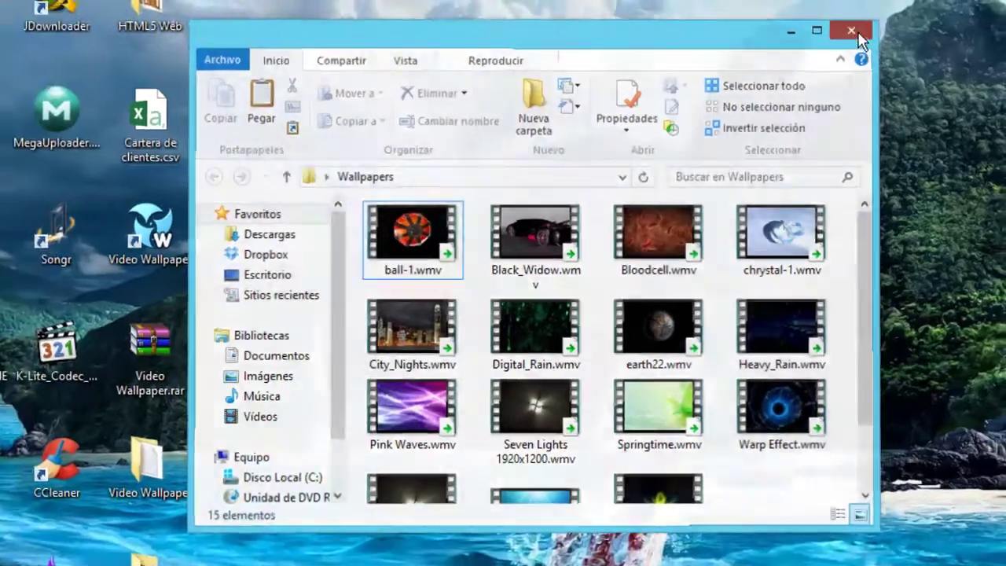
pyautogui.click(857, 22)
# Launch the Video Wallpaper program and add ball-1.wmv from the Wallpapers folder to the Default playlist
pyautogui.doubleClick(328, 206)
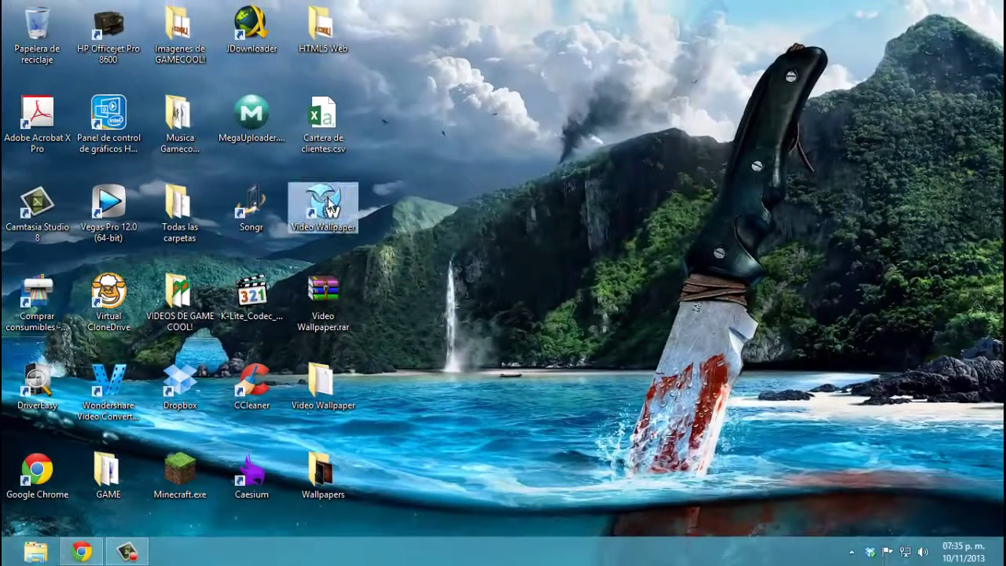
pyautogui.moveTo(560, 105); pyautogui.dragTo(759, 69)
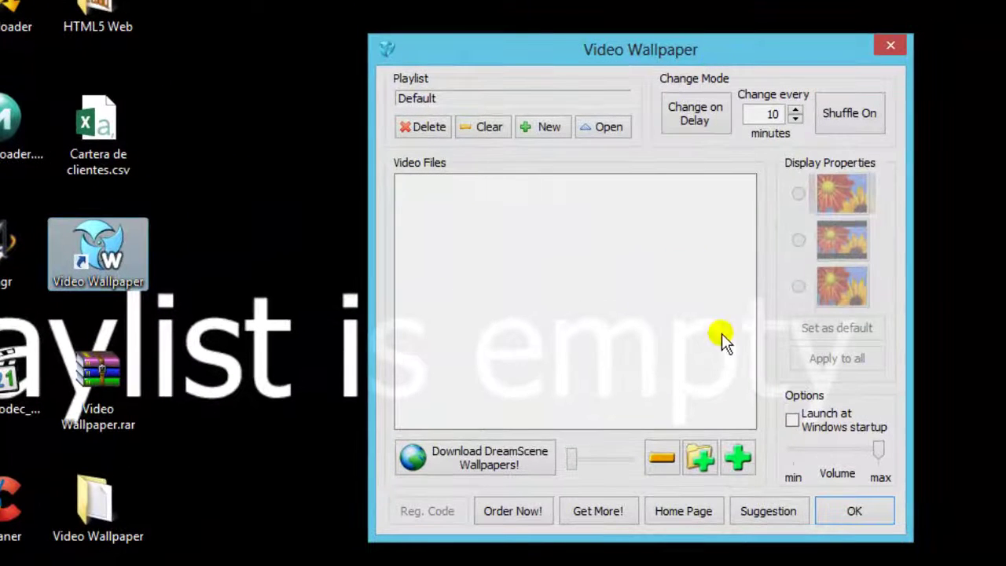
pyautogui.click(743, 457)
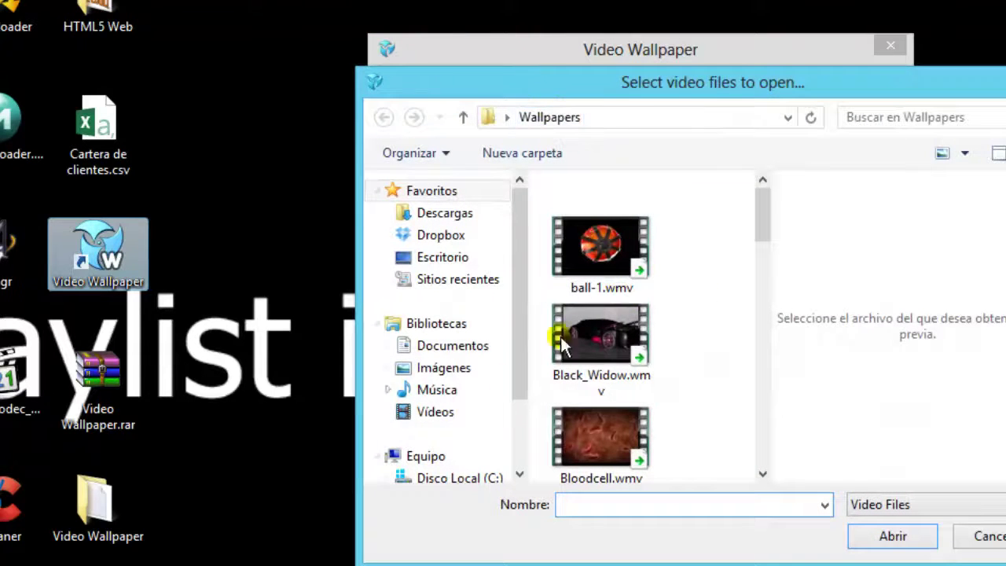
pyautogui.click(626, 244)
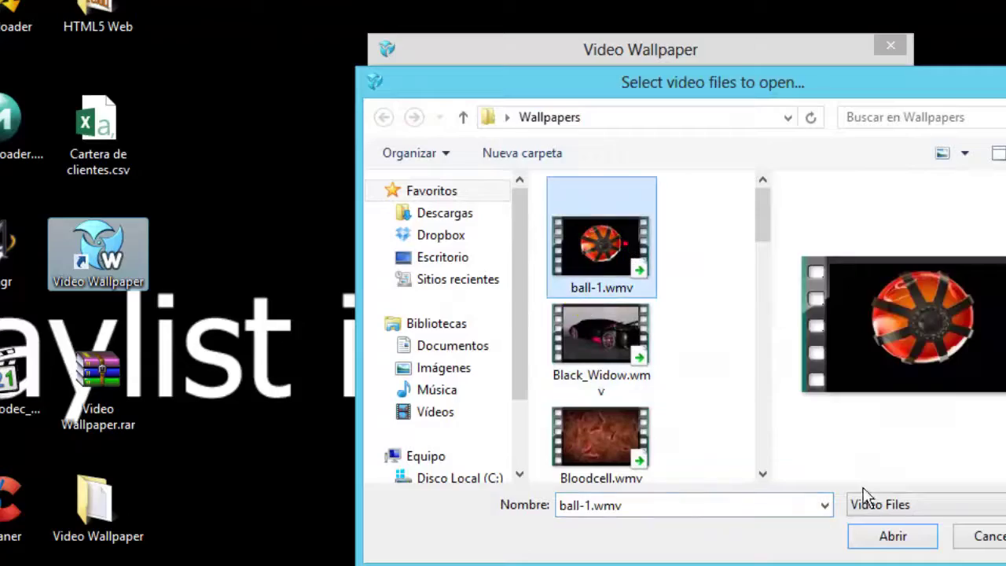
pyautogui.click(894, 539)
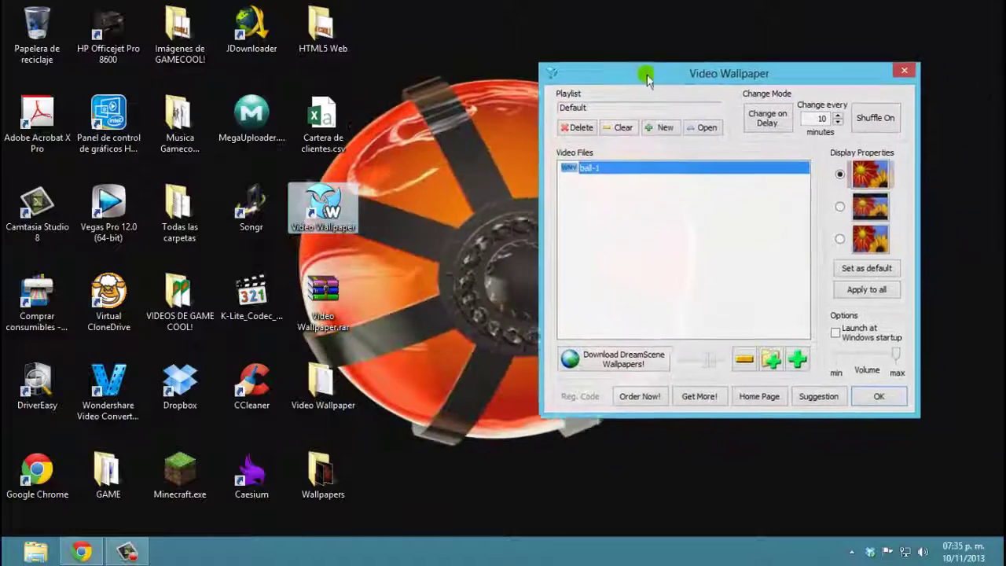
# Add all videos from the desktop's Wallpapers folder to the playlist
pyautogui.moveTo(647, 77); pyautogui.dragTo(644, 71)
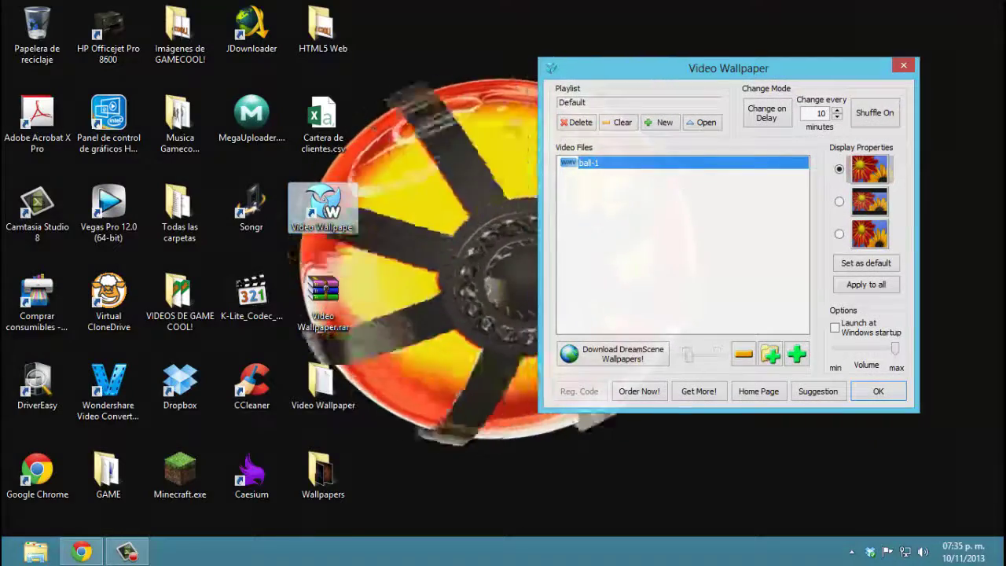
pyautogui.moveTo(649, 68); pyautogui.dragTo(626, 97)
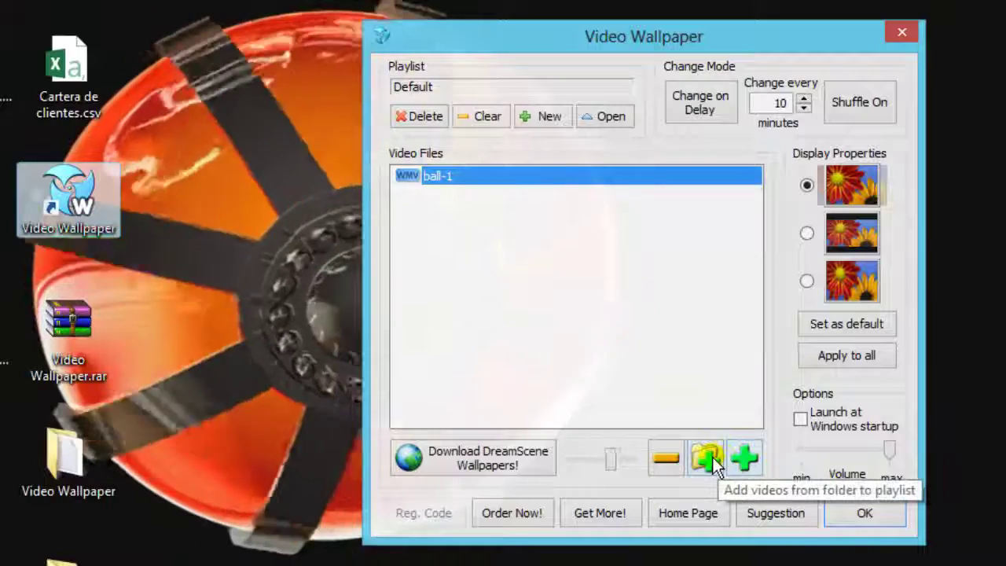
pyautogui.click(709, 457)
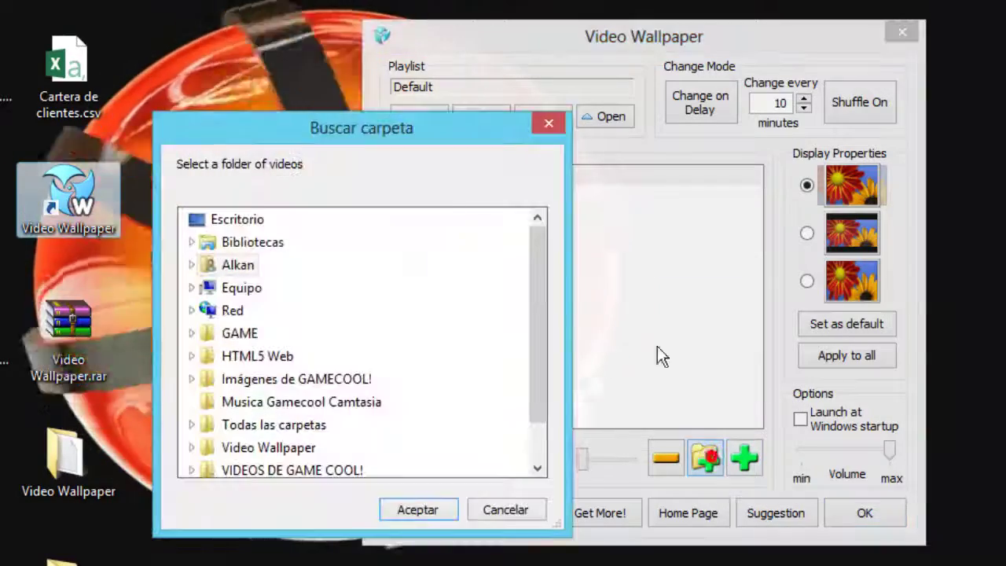
pyautogui.moveTo(536, 306); pyautogui.dragTo(501, 439)
pyautogui.click(253, 447)
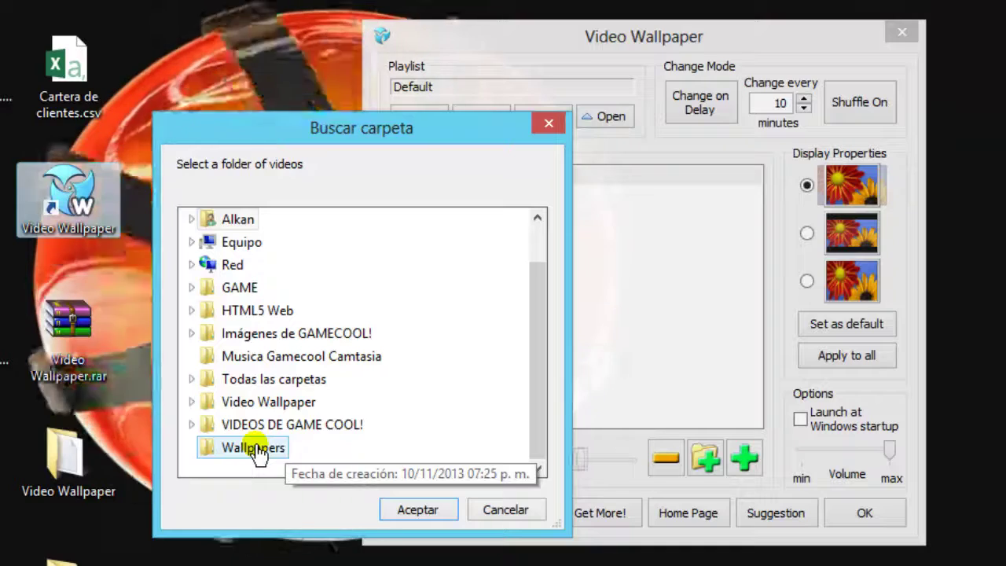
pyautogui.click(258, 447)
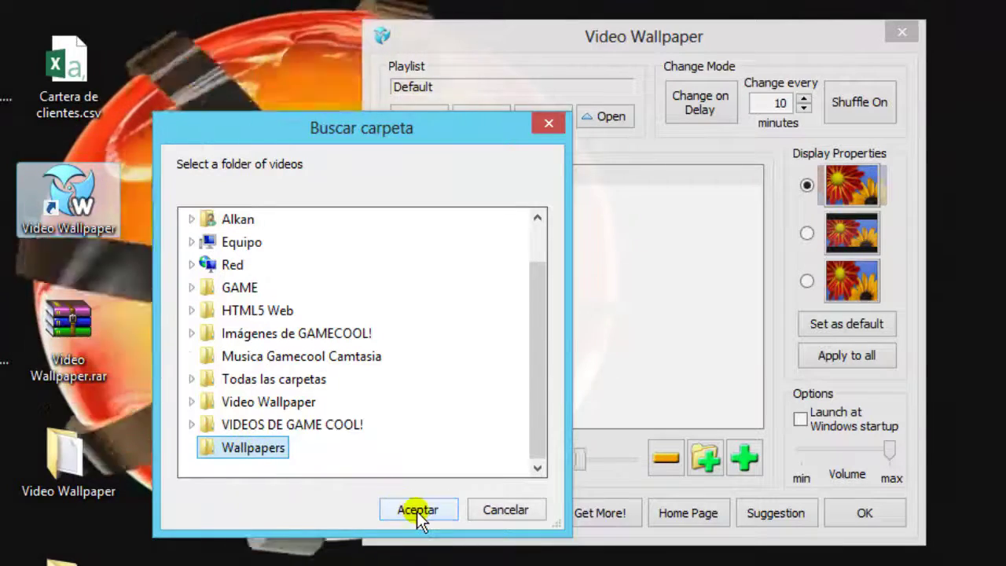
pyautogui.click(417, 511)
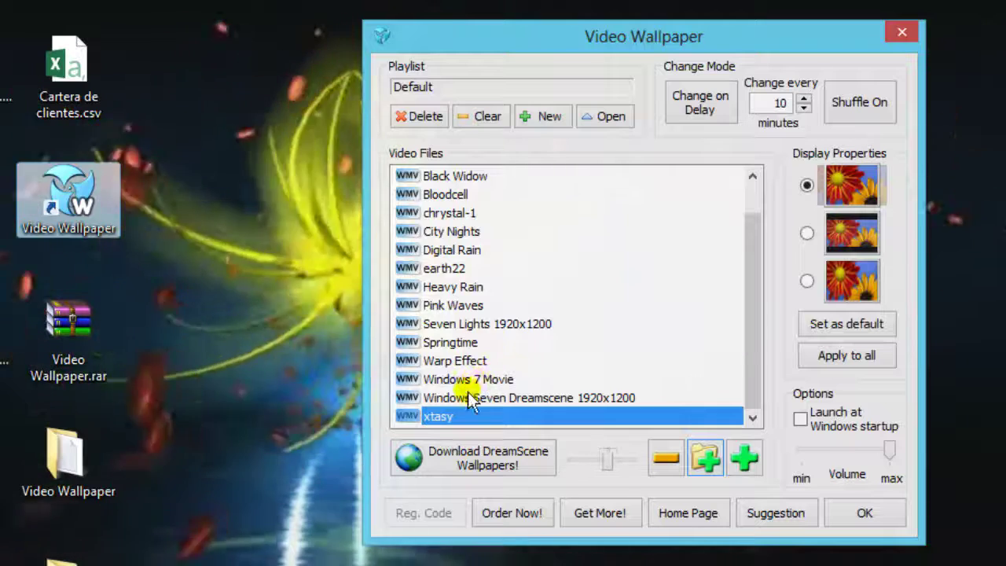
# Play Windows Seven Dreamscene 1920x1200 as the wallpaper and set the playlist to change every 5 minutes
pyautogui.click(470, 396)
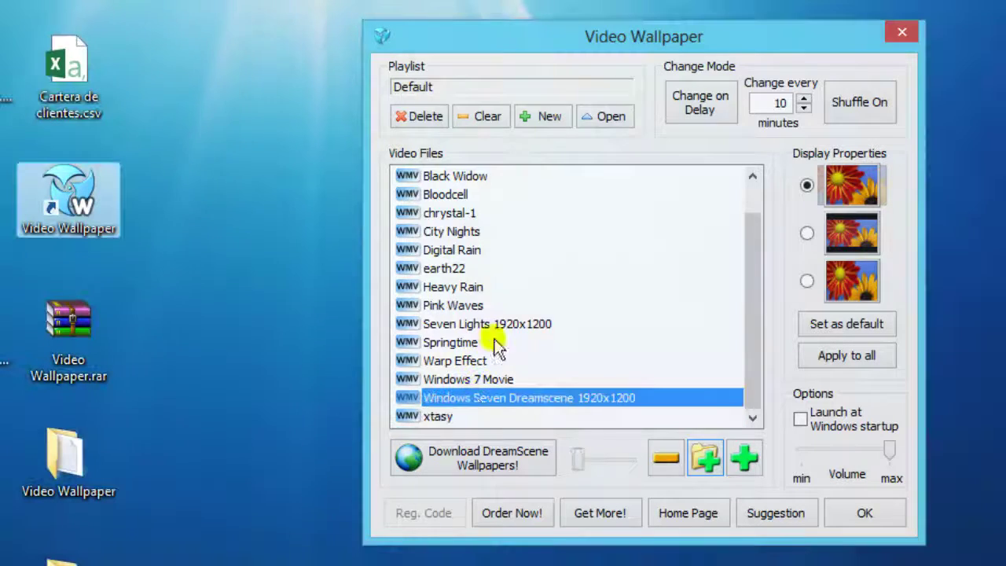
pyautogui.moveTo(752, 305); pyautogui.dragTo(764, 182)
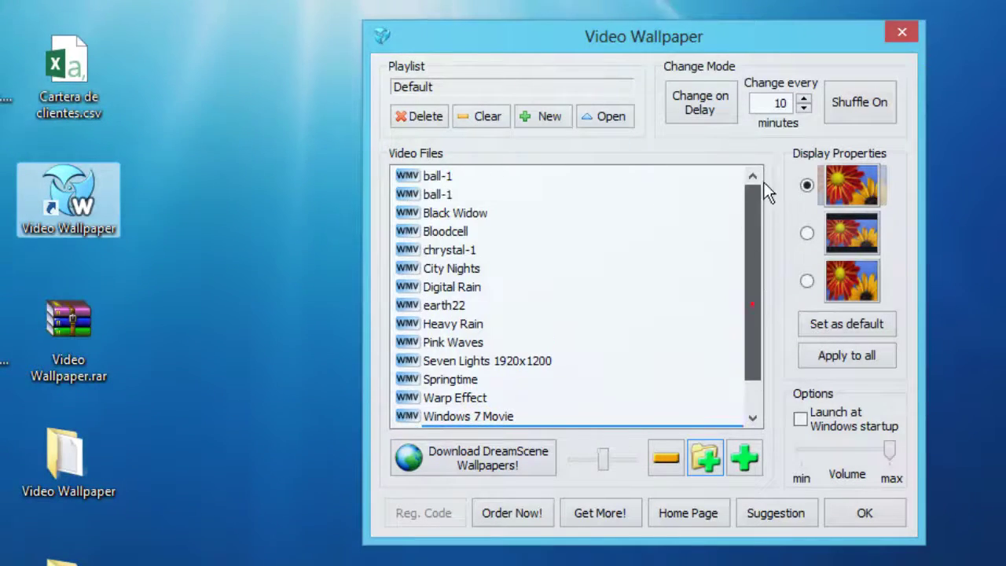
pyautogui.doubleClick(774, 104)
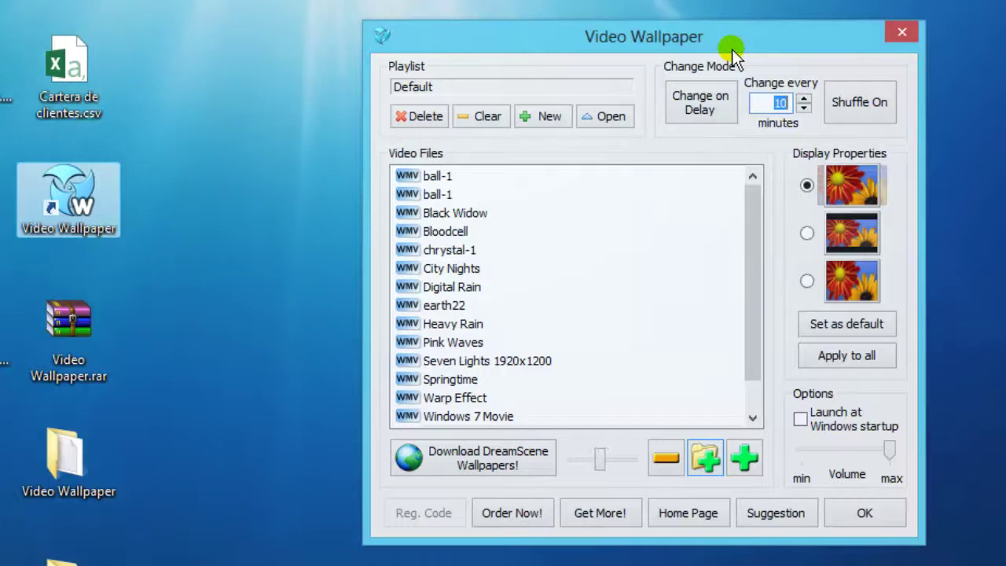
pyautogui.write('5')
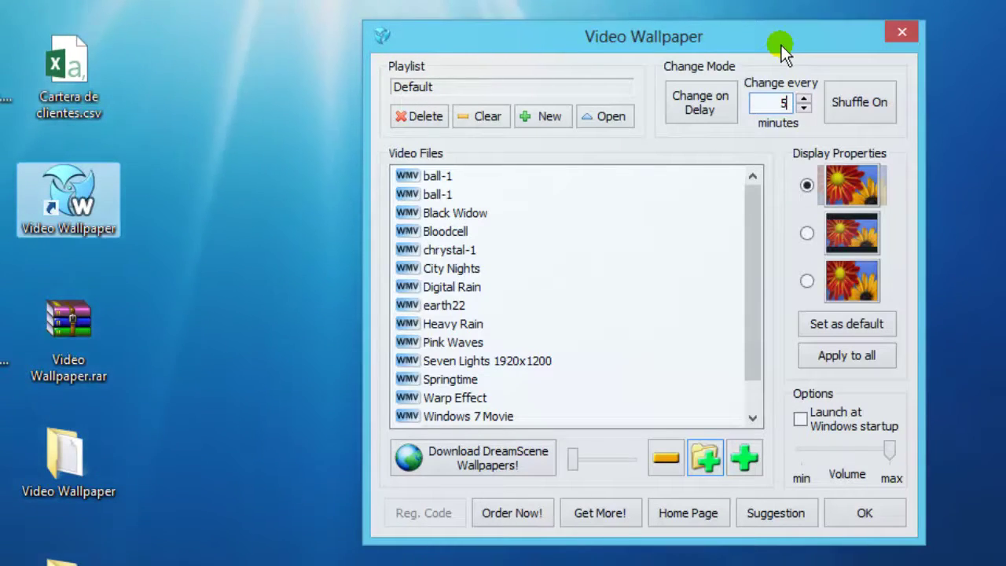
pyautogui.doubleClick(783, 103)
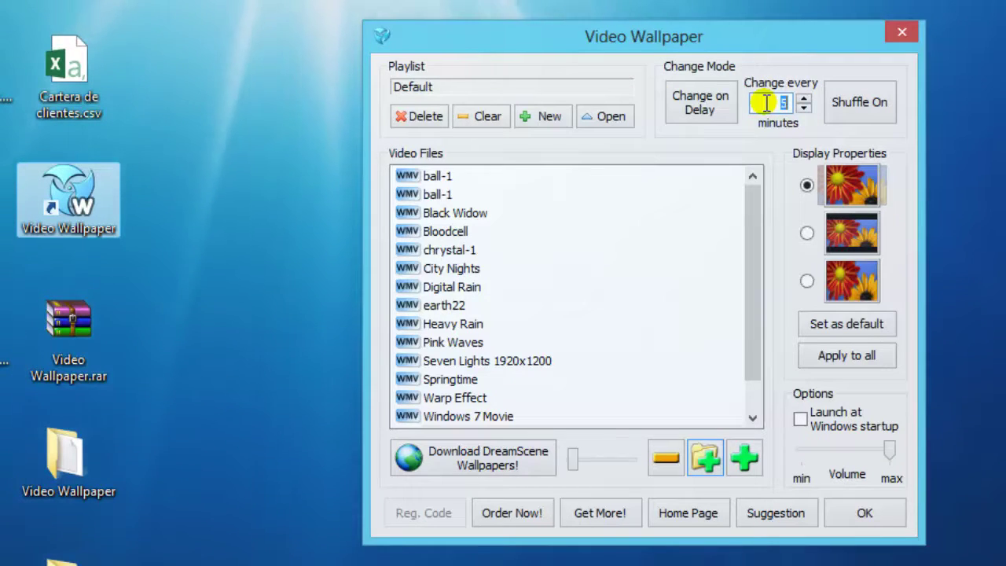
# Toggle the playlist's shuffle setting to Shuffle Off and back to Shuffle On
pyautogui.click(863, 100)
pyautogui.doubleClick(773, 101)
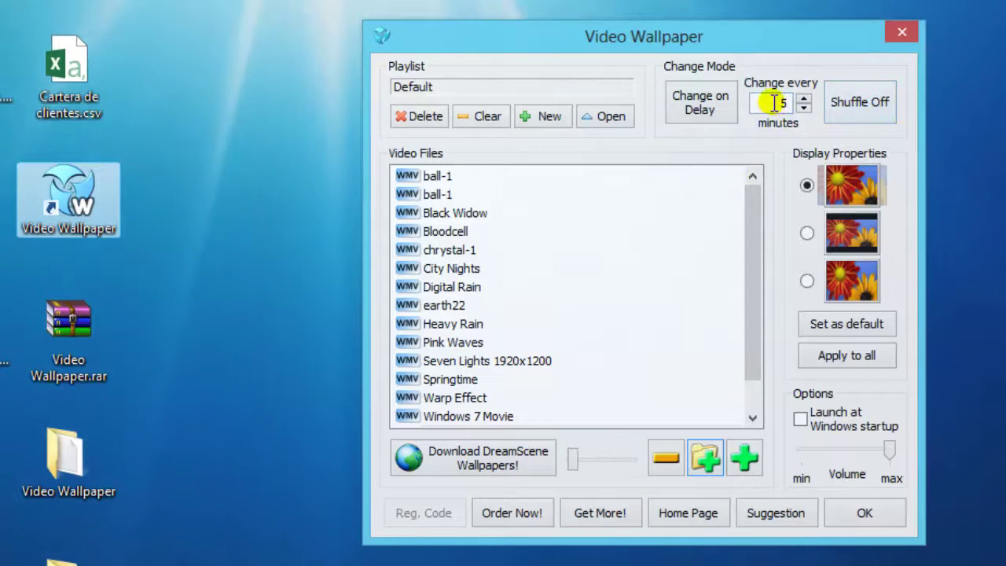
pyautogui.click(854, 100)
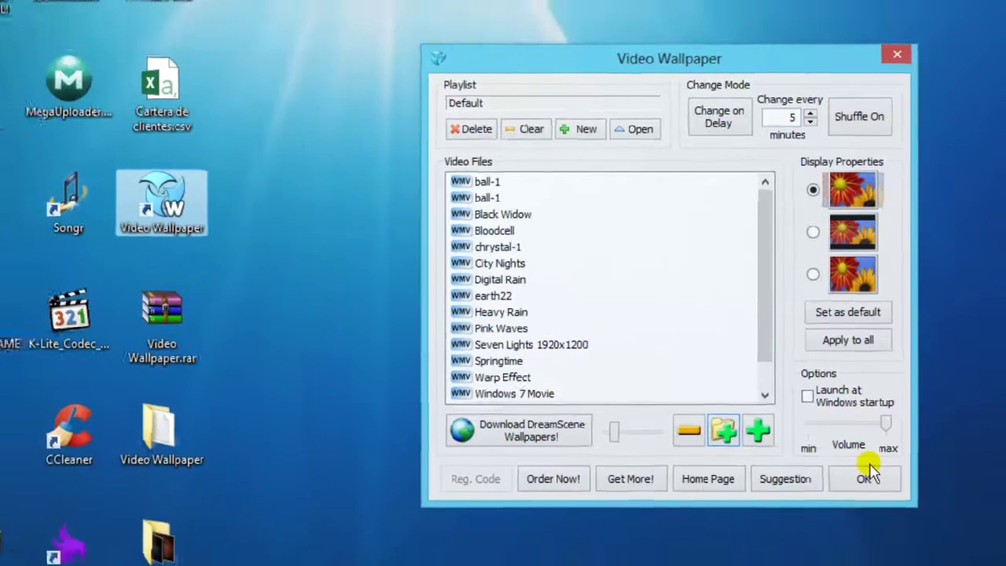
# Accept the playlist settings and close the Video Wallpaper window
pyautogui.click(869, 472)
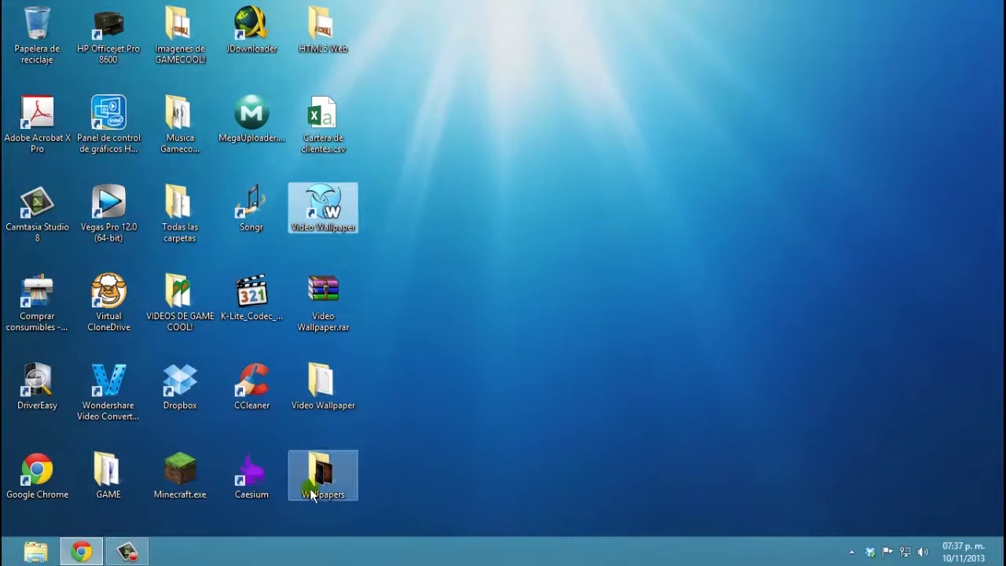
# Switch to Chrome, look through the video loop categories in the dreamscene.org download gallery, and minimize the browser
pyautogui.click(84, 554)
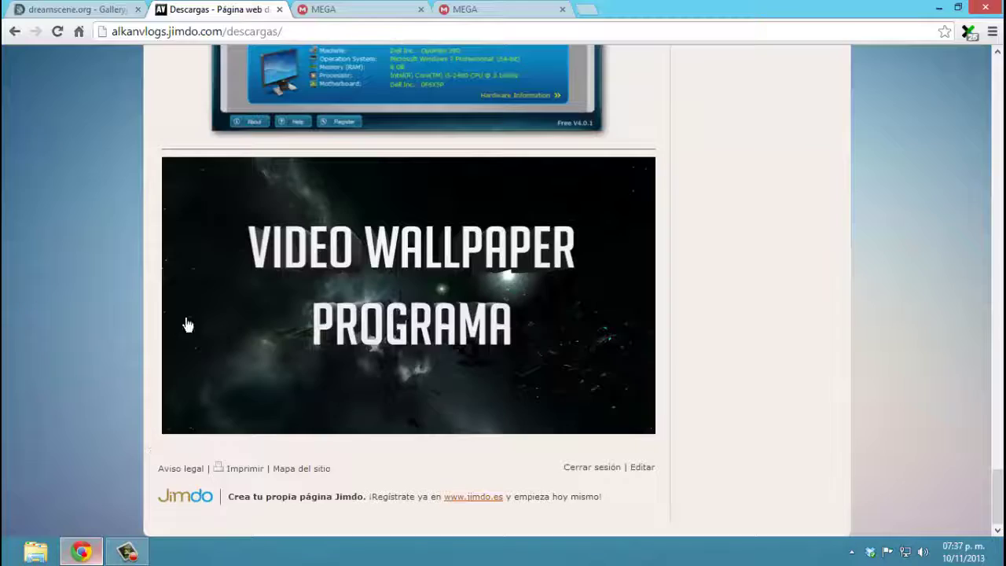
pyautogui.click(78, 9)
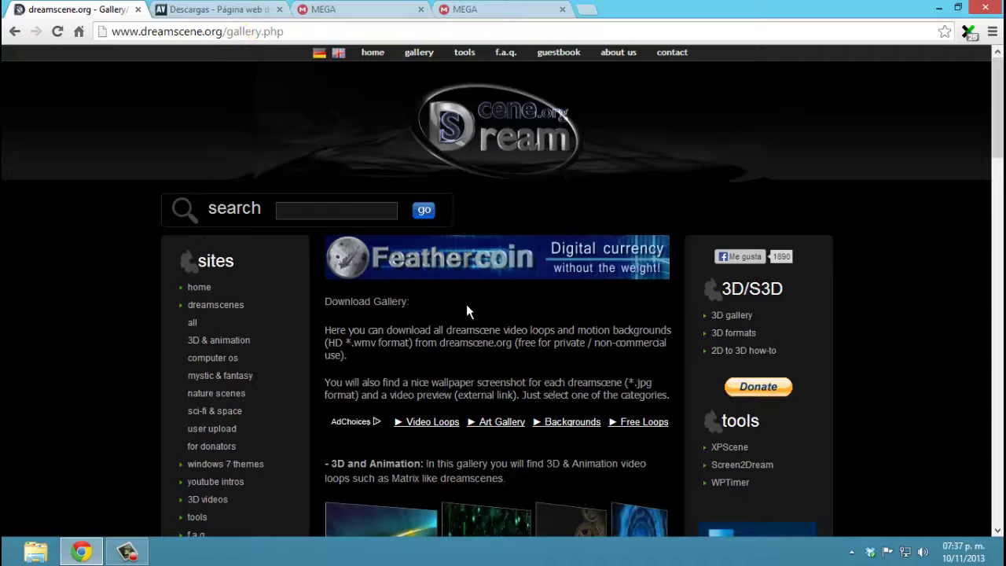
pyautogui.scroll(-3, 496, 308)
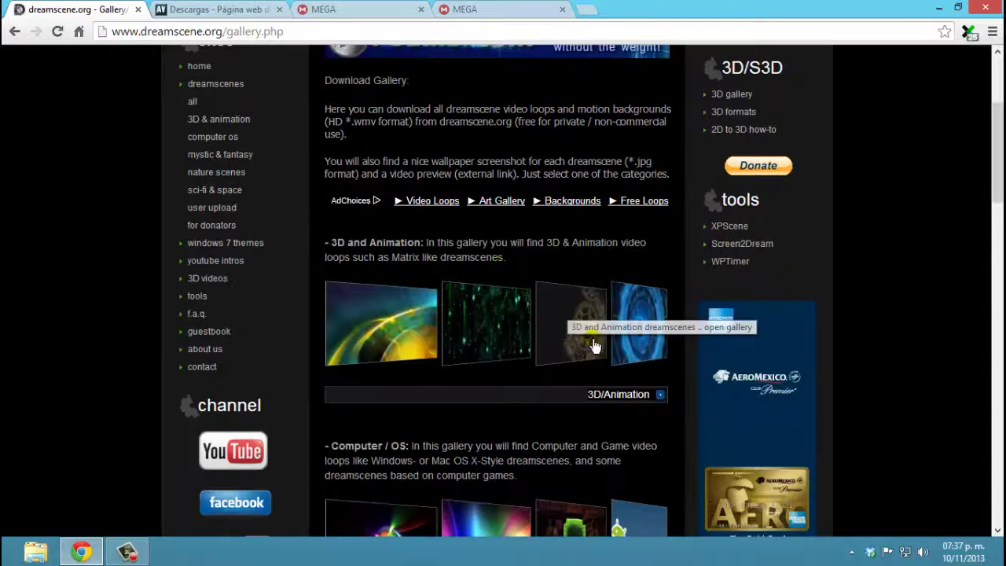
pyautogui.scroll(-1, 596, 338)
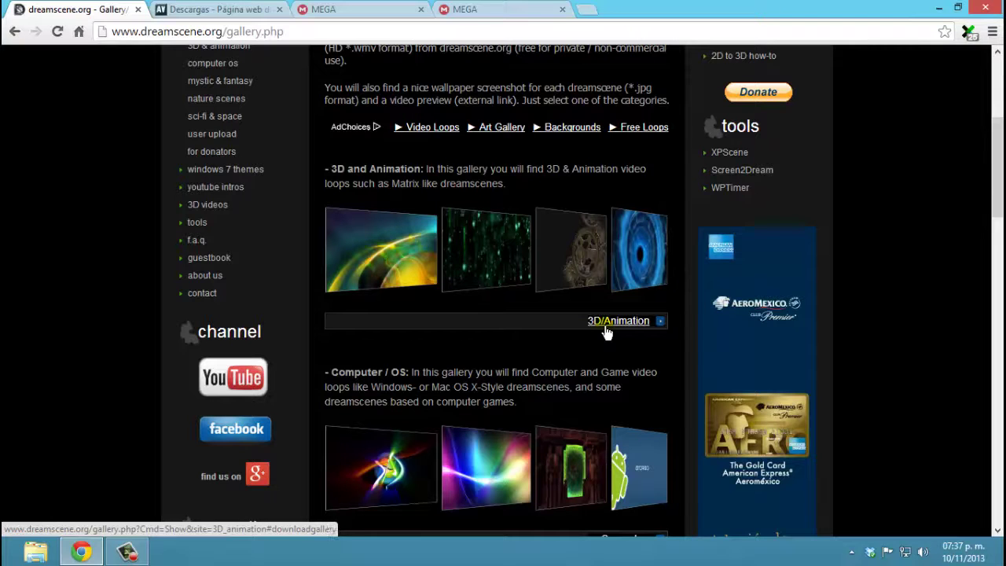
pyautogui.scroll(-3, 607, 332)
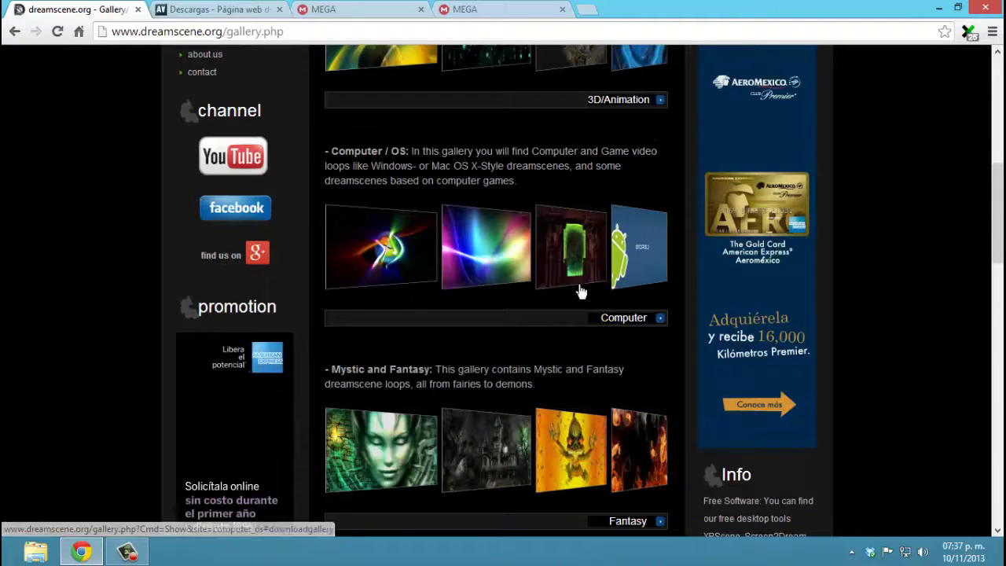
pyautogui.scroll(4, 629, 315)
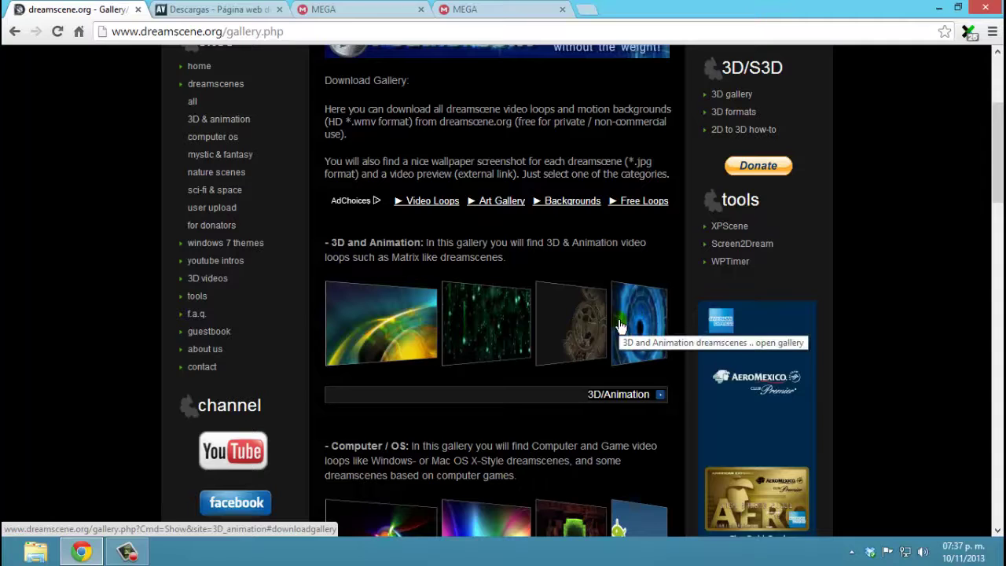
pyautogui.scroll(3, 621, 327)
pyautogui.moveTo(932, 6)
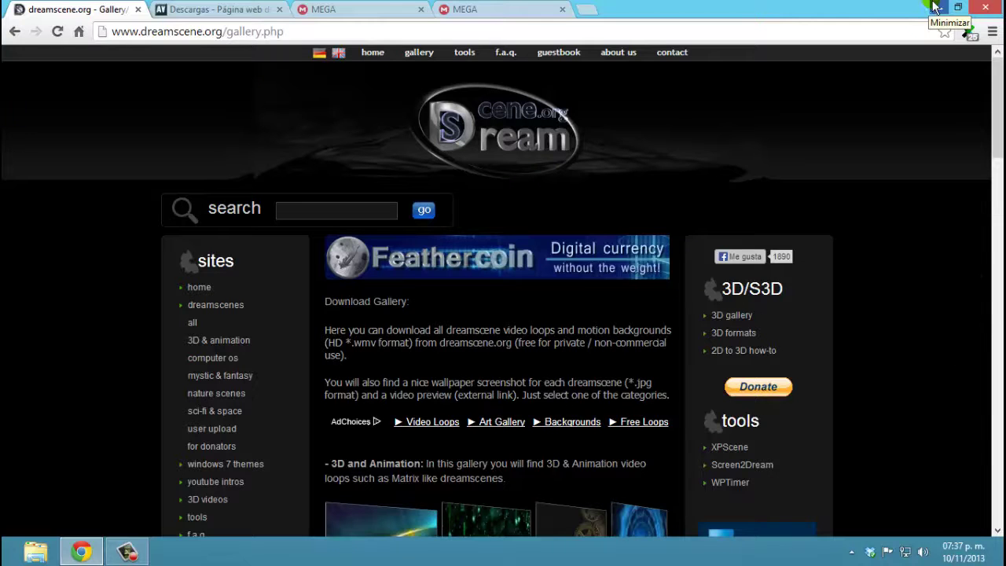
pyautogui.click(940, 10)
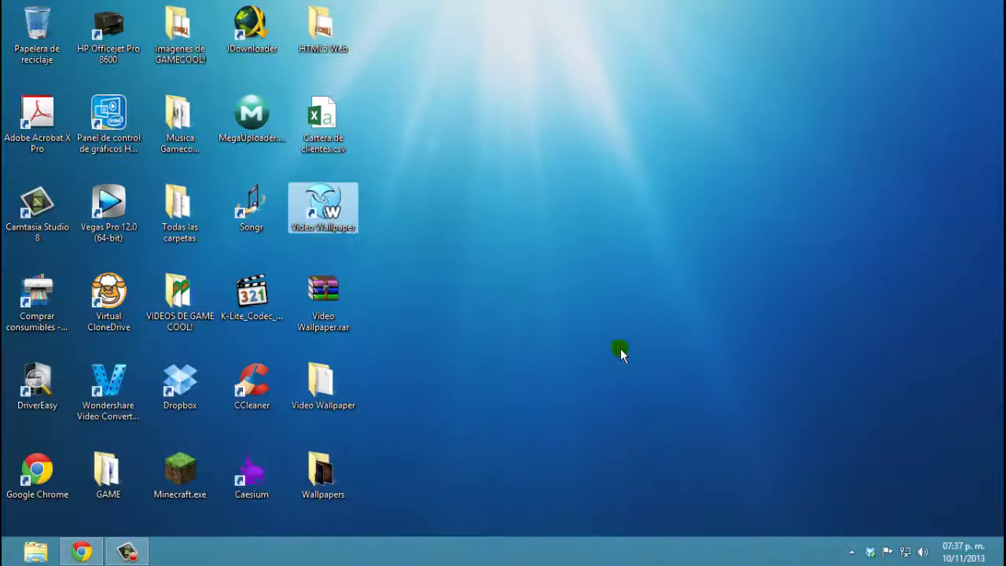